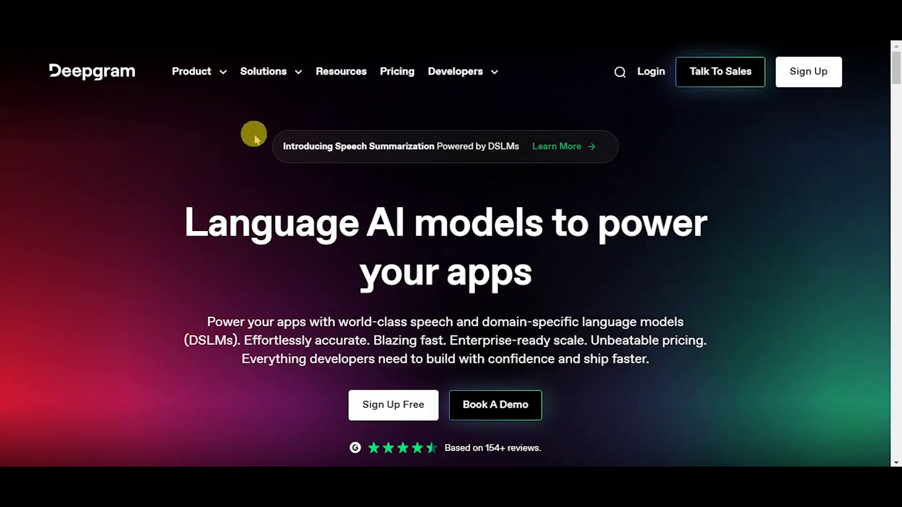
Go to the Speech-to-Text product page from the Product dropdown
{"action": "left_click", "coordinate": [222, 73]}
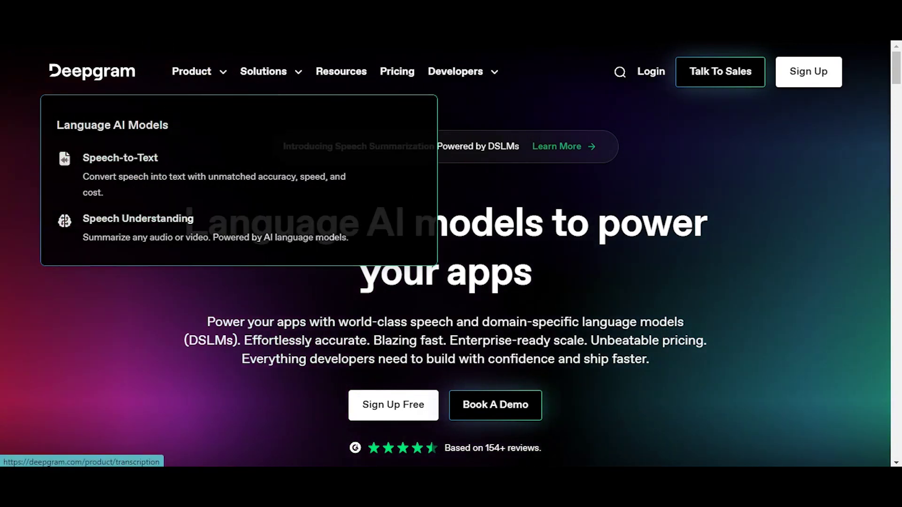
{"action": "left_click", "coordinate": [130, 158]}
{"action": "scroll", "coordinate": [296, 216], "scroll_direction": "up", "scroll_amount": 10}
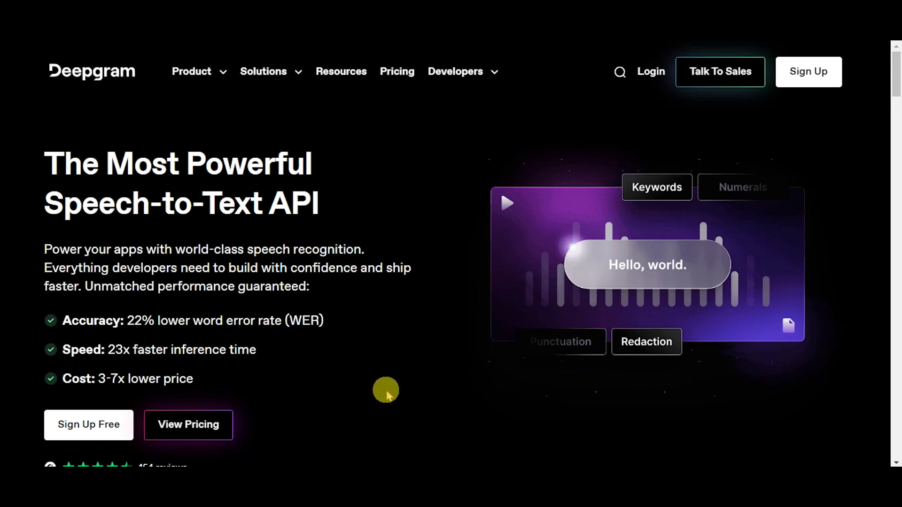
{"action": "scroll", "coordinate": [386, 391], "scroll_direction": "down", "scroll_amount": 5}
{"action": "scroll", "coordinate": [386, 391], "scroll_direction": "down", "scroll_amount": 5}
{"action": "scroll", "coordinate": [386, 392], "scroll_direction": "down", "scroll_amount": 2}
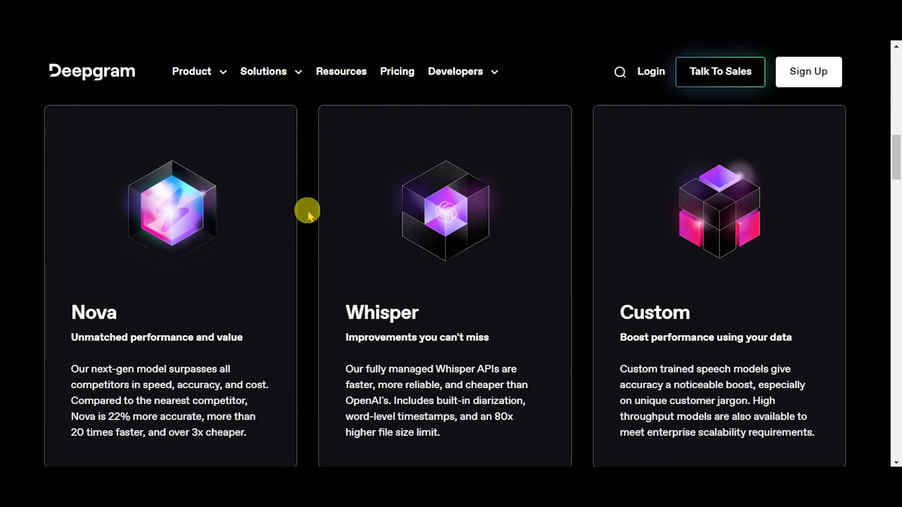
{"action": "scroll", "coordinate": [451, 282], "scroll_direction": "up", "scroll_amount": 10}
On the Speech Understanding page, run the demo with Sentiment analysis, then Topic detection
{"action": "left_click", "coordinate": [191, 72]}
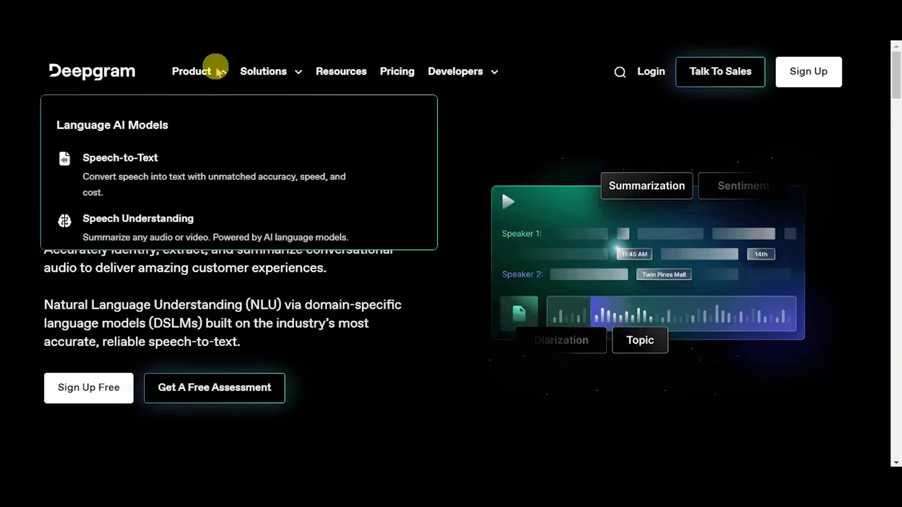
{"action": "left_click", "coordinate": [159, 218]}
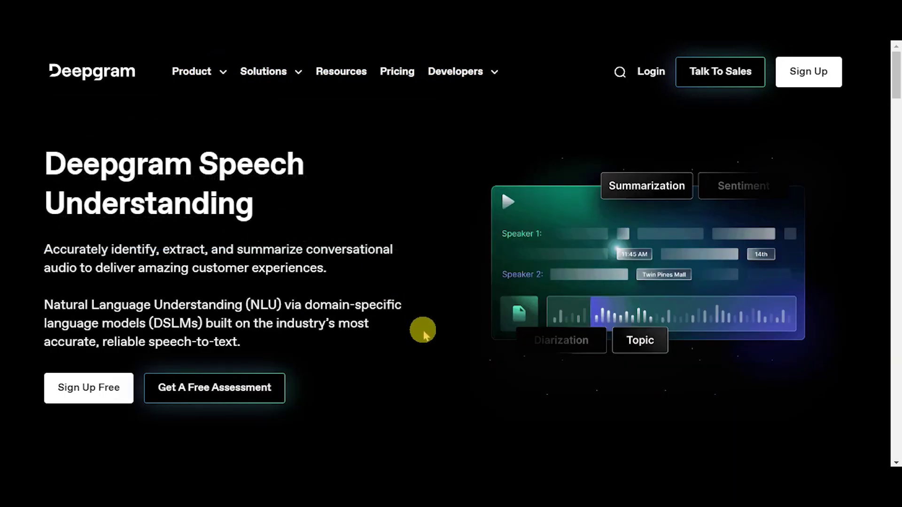
{"action": "scroll", "coordinate": [424, 330], "scroll_direction": "down", "scroll_amount": 5}
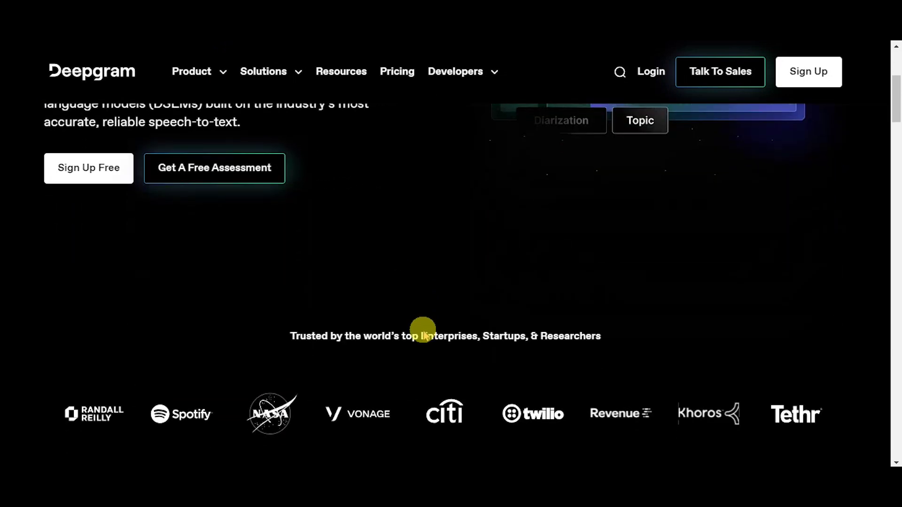
{"action": "scroll", "coordinate": [423, 331], "scroll_direction": "down", "scroll_amount": 3}
{"action": "scroll", "coordinate": [423, 330], "scroll_direction": "down", "scroll_amount": 5}
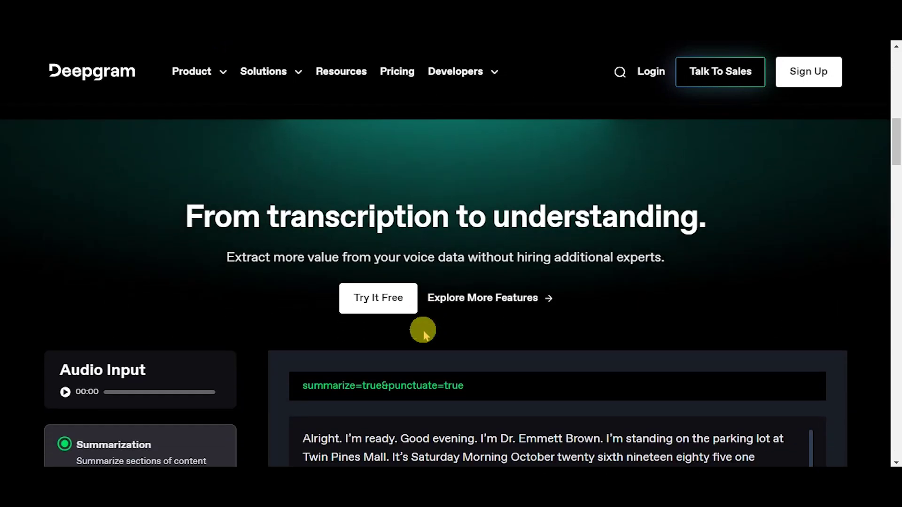
{"action": "scroll", "coordinate": [424, 330], "scroll_direction": "down", "scroll_amount": 2}
{"action": "scroll", "coordinate": [423, 330], "scroll_direction": "down", "scroll_amount": 2}
{"action": "scroll", "coordinate": [249, 314], "scroll_direction": "down", "scroll_amount": 2}
{"action": "scroll", "coordinate": [249, 314], "scroll_direction": "down", "scroll_amount": 1}
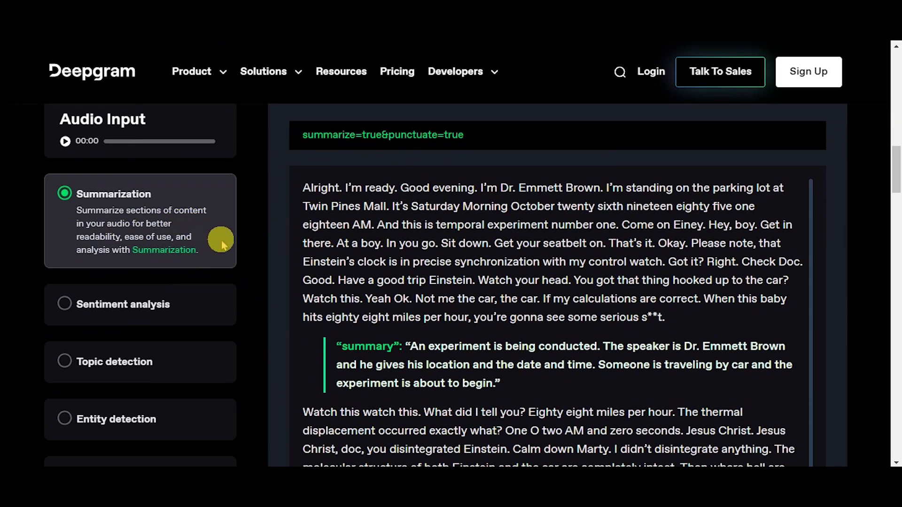
{"action": "left_click", "coordinate": [104, 304]}
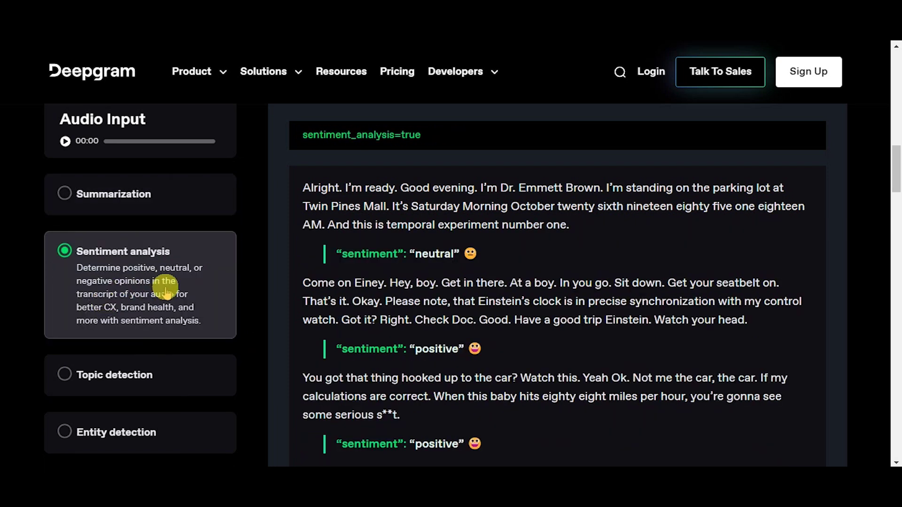
{"action": "scroll", "coordinate": [252, 321], "scroll_direction": "down", "scroll_amount": 1}
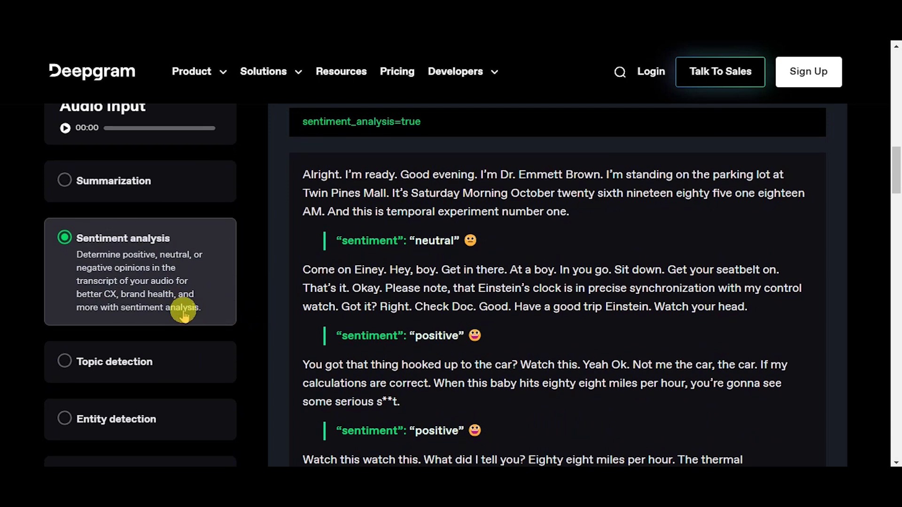
{"action": "left_click", "coordinate": [118, 361]}
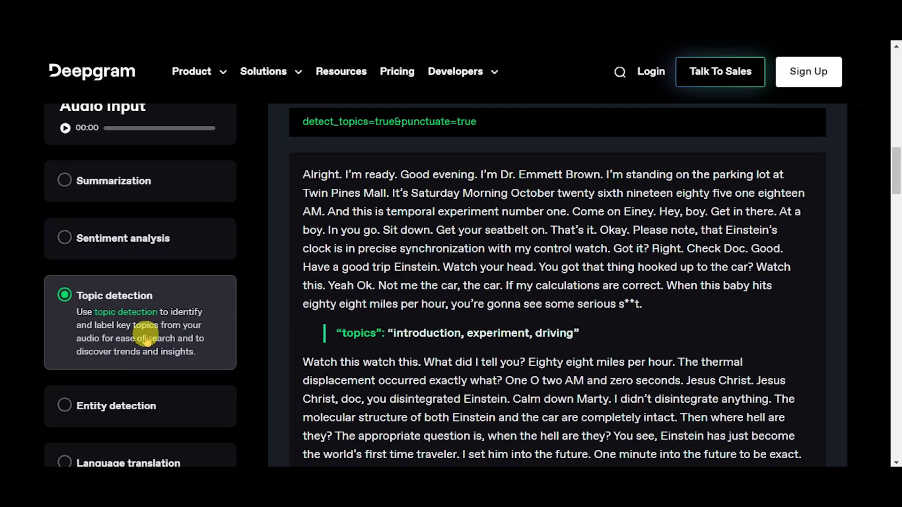
{"action": "scroll", "coordinate": [222, 360], "scroll_direction": "down", "scroll_amount": 2}
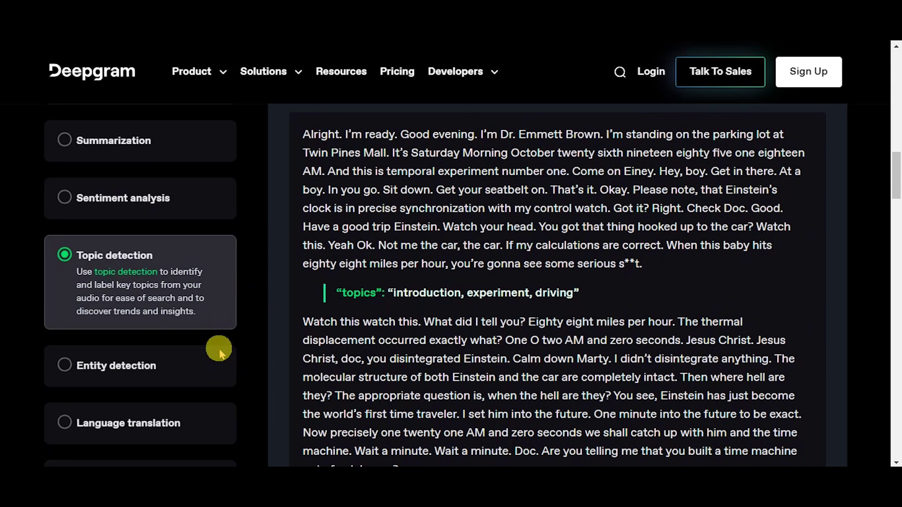
Show Entity detection, Spanish translation, Speaker diarization, then Language detection in the demo
{"action": "left_click", "coordinate": [101, 367]}
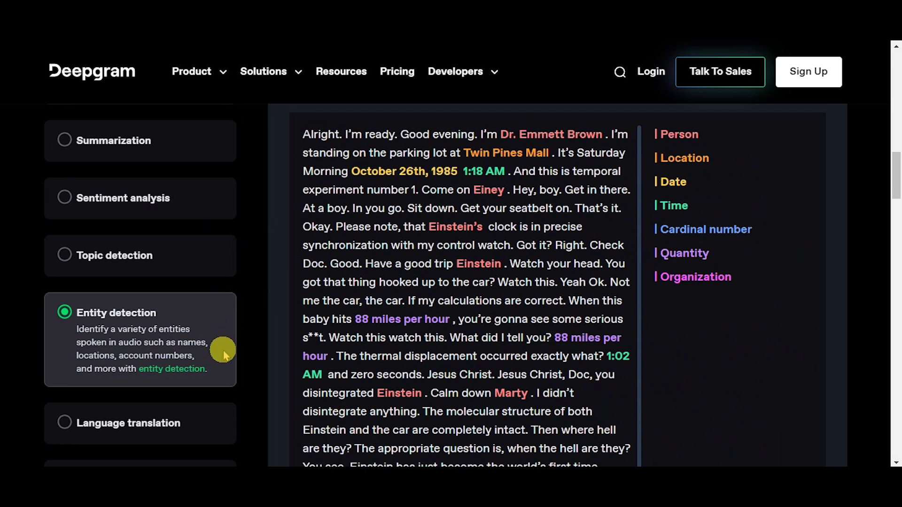
{"action": "left_click", "coordinate": [137, 423]}
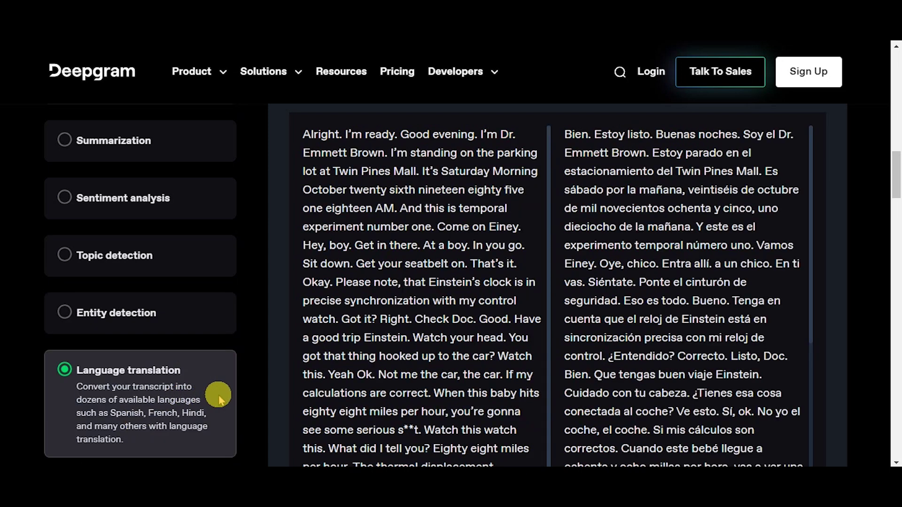
{"action": "scroll", "coordinate": [218, 397], "scroll_direction": "up", "scroll_amount": 2}
{"action": "scroll", "coordinate": [219, 396], "scroll_direction": "up", "scroll_amount": 1}
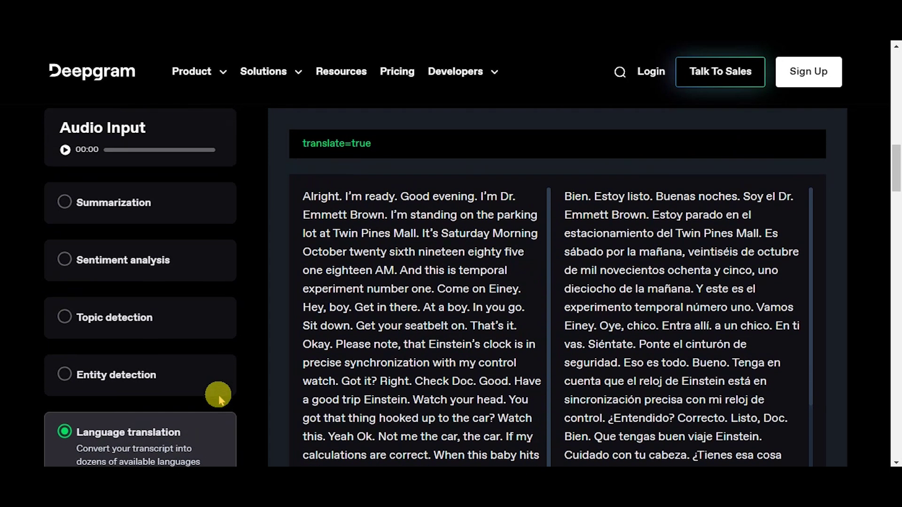
{"action": "scroll", "coordinate": [219, 396], "scroll_direction": "down", "scroll_amount": 2}
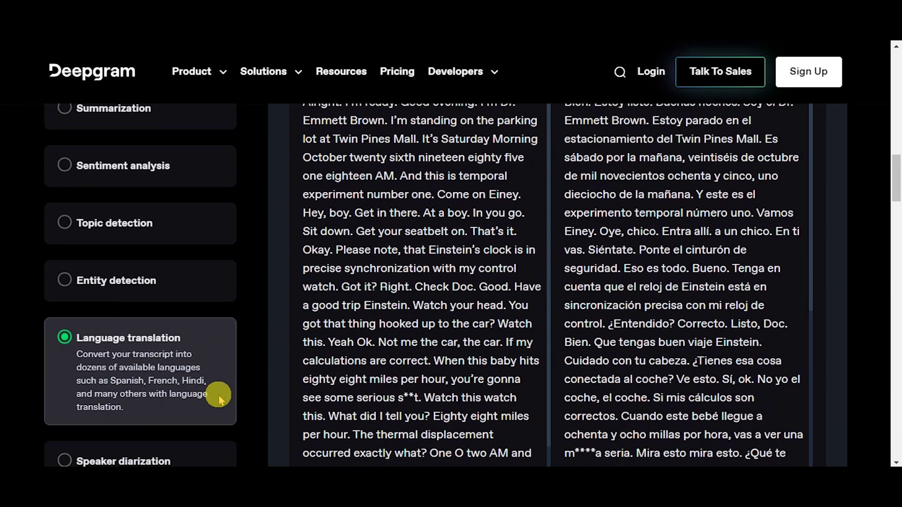
{"action": "scroll", "coordinate": [219, 396], "scroll_direction": "down", "scroll_amount": 2}
{"action": "scroll", "coordinate": [219, 396], "scroll_direction": "down", "scroll_amount": 2}
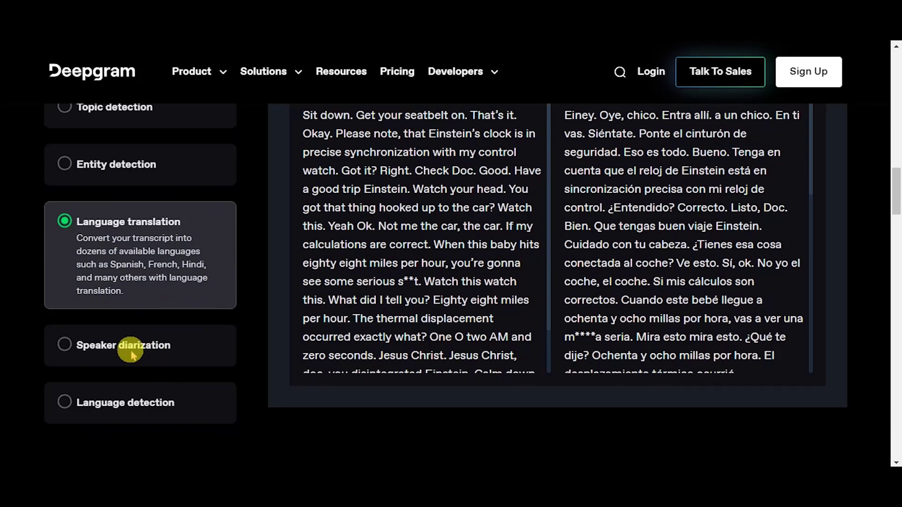
{"action": "left_click", "coordinate": [131, 351]}
{"action": "scroll", "coordinate": [252, 294], "scroll_direction": "up", "scroll_amount": 2}
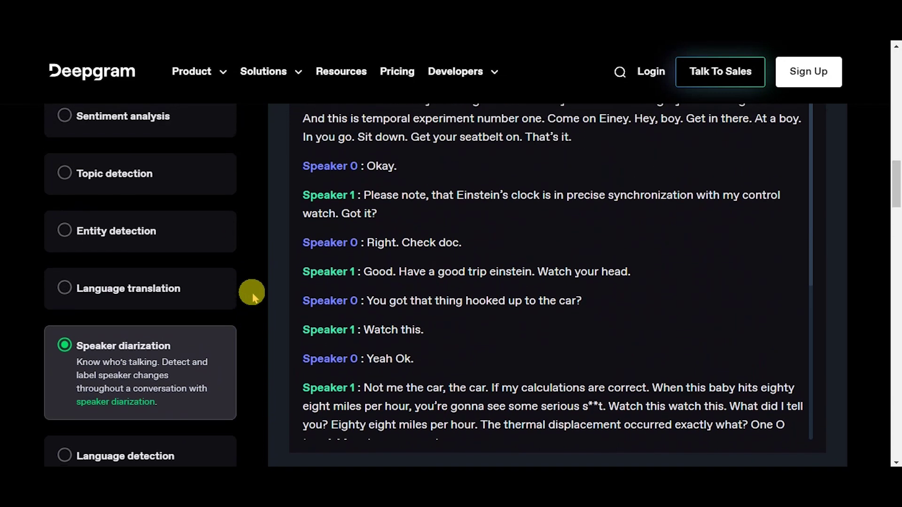
{"action": "scroll", "coordinate": [252, 294], "scroll_direction": "down", "scroll_amount": 1}
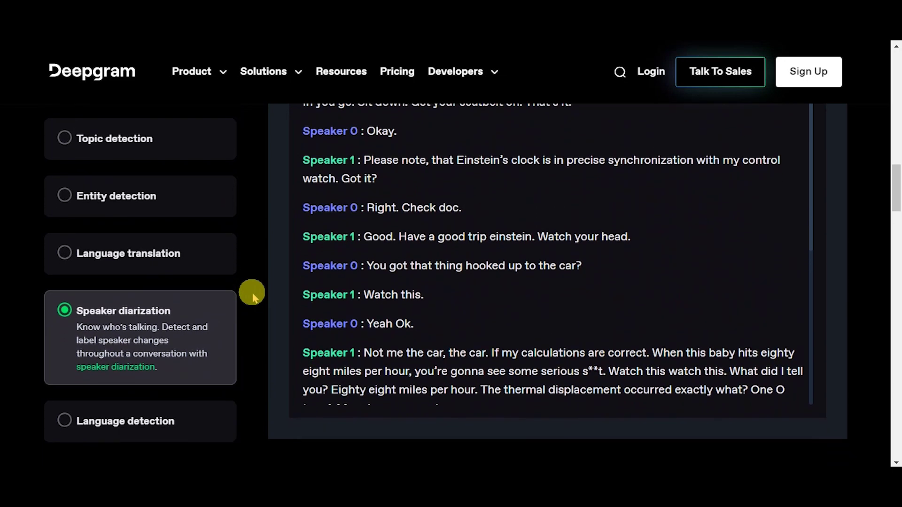
{"action": "scroll", "coordinate": [252, 294], "scroll_direction": "up", "scroll_amount": 2}
{"action": "scroll", "coordinate": [252, 294], "scroll_direction": "up", "scroll_amount": 1}
{"action": "scroll", "coordinate": [252, 294], "scroll_direction": "down", "scroll_amount": 1}
{"action": "scroll", "coordinate": [252, 294], "scroll_direction": "down", "scroll_amount": 1}
{"action": "left_click", "coordinate": [129, 412]}
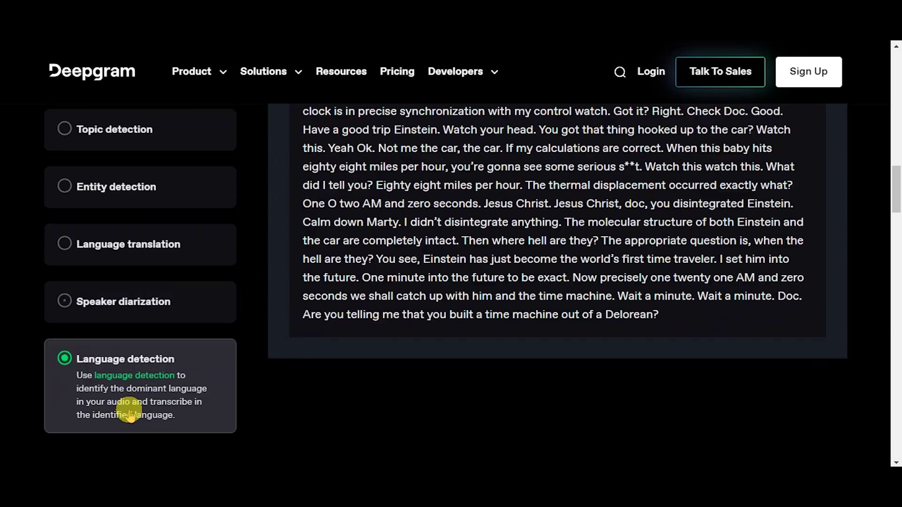
{"action": "scroll", "coordinate": [252, 326], "scroll_direction": "up", "scroll_amount": 1}
{"action": "scroll", "coordinate": [252, 325], "scroll_direction": "up", "scroll_amount": 1}
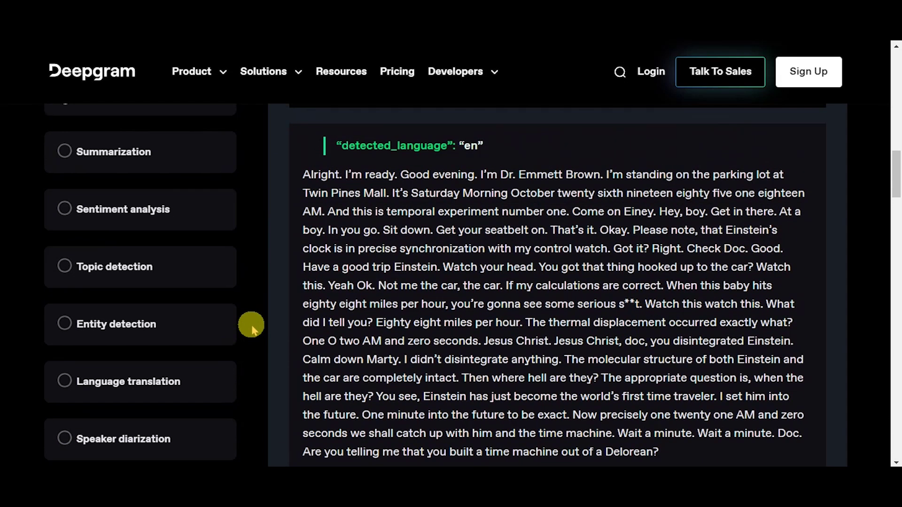
{"action": "scroll", "coordinate": [251, 327], "scroll_direction": "up", "scroll_amount": 1}
{"action": "scroll", "coordinate": [252, 326], "scroll_direction": "up", "scroll_amount": 1}
{"action": "scroll", "coordinate": [251, 326], "scroll_direction": "down", "scroll_amount": 1}
{"action": "scroll", "coordinate": [252, 326], "scroll_direction": "down", "scroll_amount": 1}
{"action": "scroll", "coordinate": [252, 326], "scroll_direction": "down", "scroll_amount": 1}
{"action": "scroll", "coordinate": [252, 326], "scroll_direction": "down", "scroll_amount": 1}
{"action": "scroll", "coordinate": [251, 326], "scroll_direction": "down", "scroll_amount": 1}
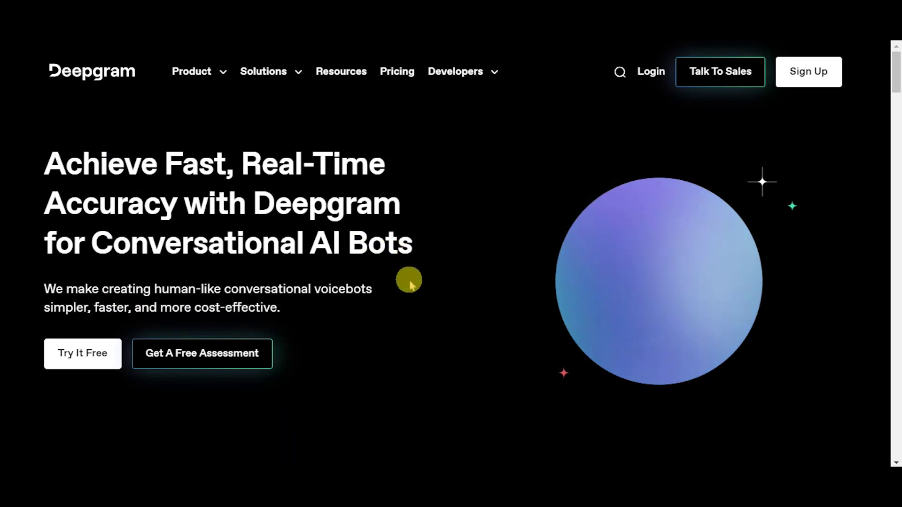
{"action": "scroll", "coordinate": [409, 280], "scroll_direction": "down", "scroll_amount": 3}
{"action": "scroll", "coordinate": [409, 281], "scroll_direction": "down", "scroll_amount": 3}
{"action": "scroll", "coordinate": [409, 281], "scroll_direction": "down", "scroll_amount": 3}
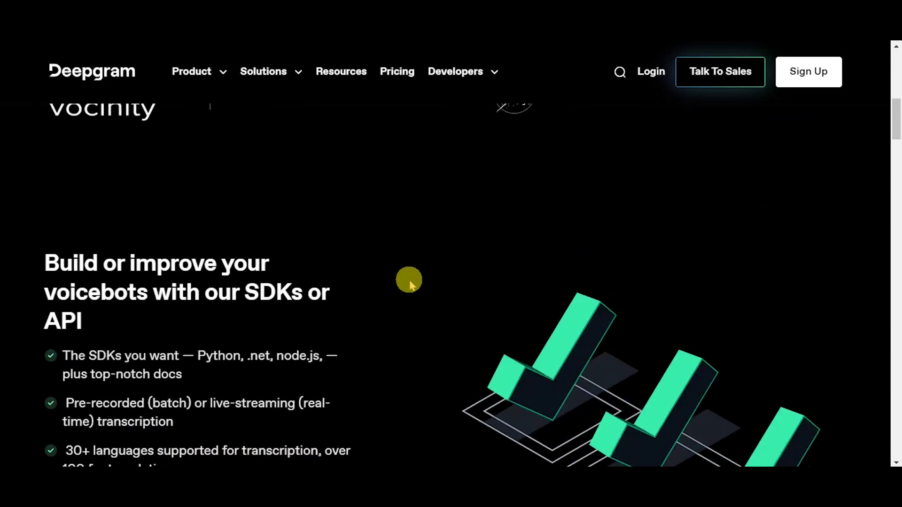
{"action": "scroll", "coordinate": [409, 281], "scroll_direction": "down", "scroll_amount": 2}
{"action": "scroll", "coordinate": [409, 280], "scroll_direction": "down", "scroll_amount": 1}
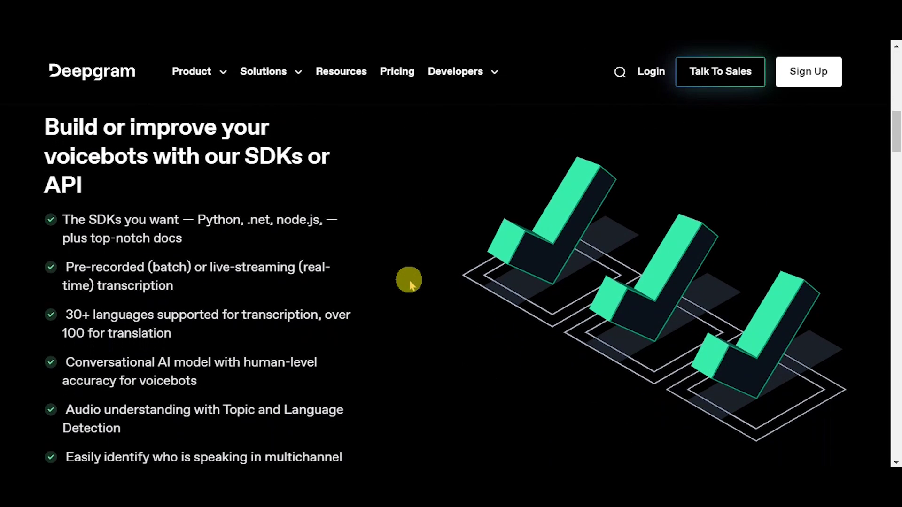
{"action": "scroll", "coordinate": [408, 281], "scroll_direction": "down", "scroll_amount": 4}
{"action": "scroll", "coordinate": [409, 281], "scroll_direction": "down", "scroll_amount": 3}
{"action": "scroll", "coordinate": [408, 281], "scroll_direction": "down", "scroll_amount": 1}
{"action": "scroll", "coordinate": [409, 281], "scroll_direction": "down", "scroll_amount": 1}
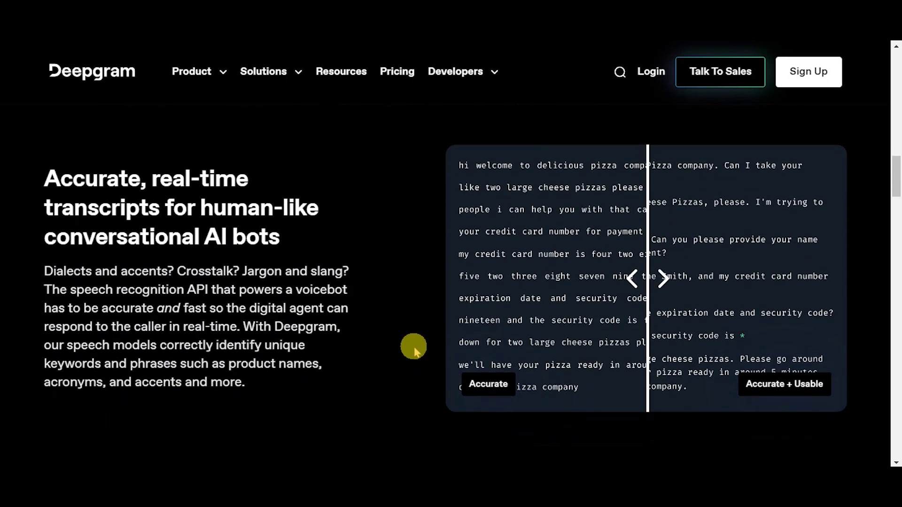
{"action": "scroll", "coordinate": [413, 348], "scroll_direction": "down", "scroll_amount": 4}
{"action": "scroll", "coordinate": [413, 348], "scroll_direction": "down", "scroll_amount": 2}
{"action": "scroll", "coordinate": [413, 348], "scroll_direction": "down", "scroll_amount": 1}
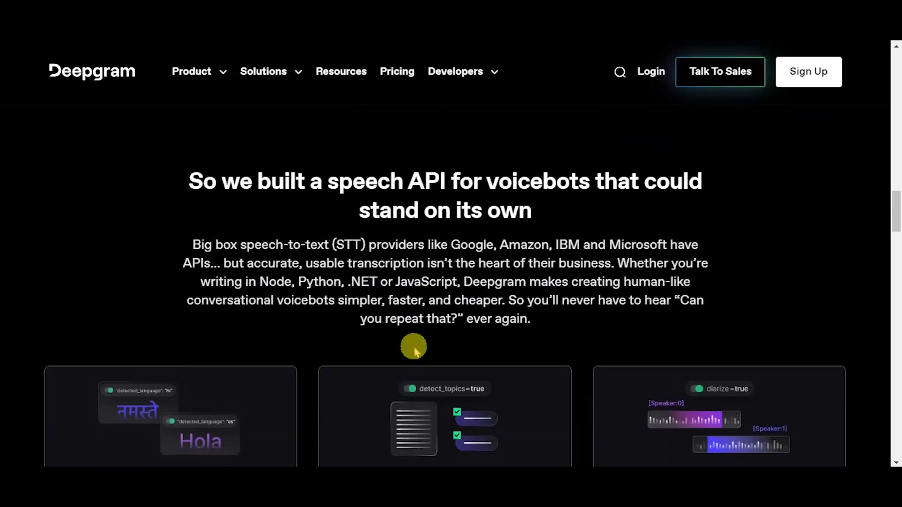
{"action": "scroll", "coordinate": [414, 348], "scroll_direction": "down", "scroll_amount": 1}
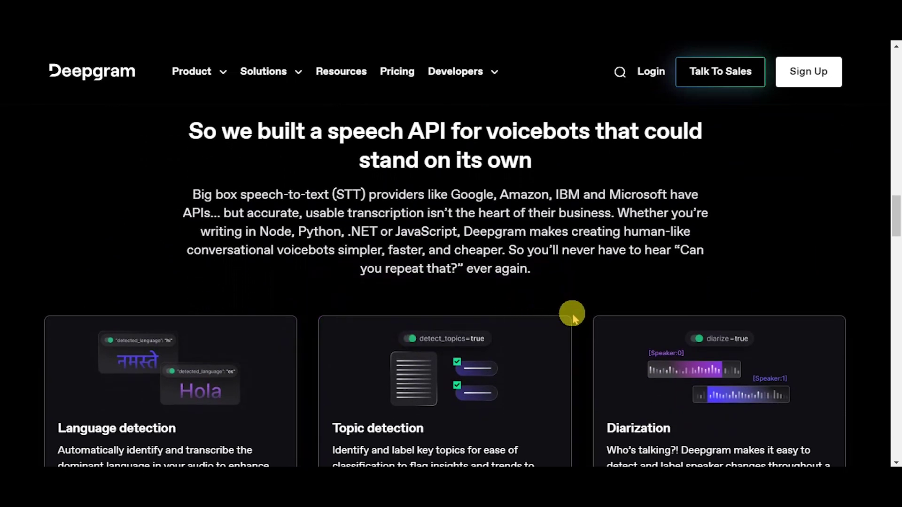
{"action": "scroll", "coordinate": [573, 314], "scroll_direction": "down", "scroll_amount": 5}
{"action": "scroll", "coordinate": [573, 314], "scroll_direction": "down", "scroll_amount": 1}
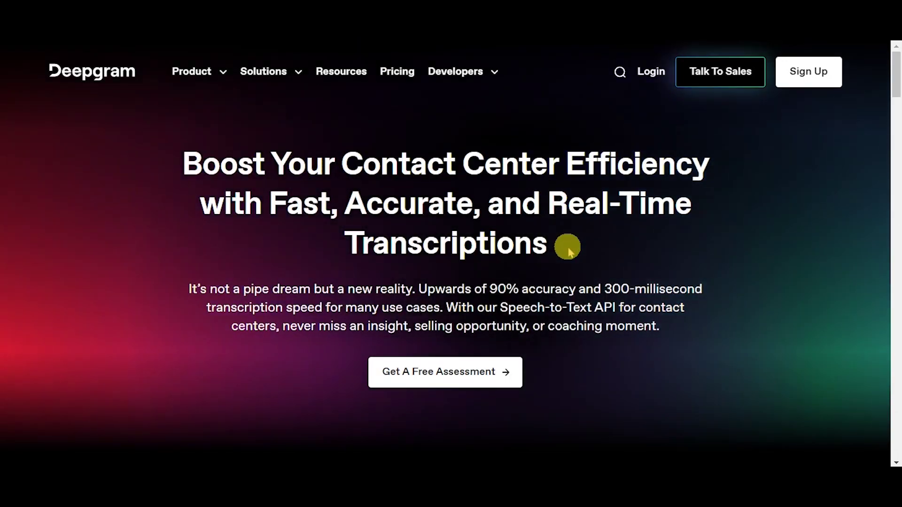
{"action": "scroll", "coordinate": [567, 247], "scroll_direction": "down", "scroll_amount": 5}
{"action": "scroll", "coordinate": [567, 246], "scroll_direction": "down", "scroll_amount": 5}
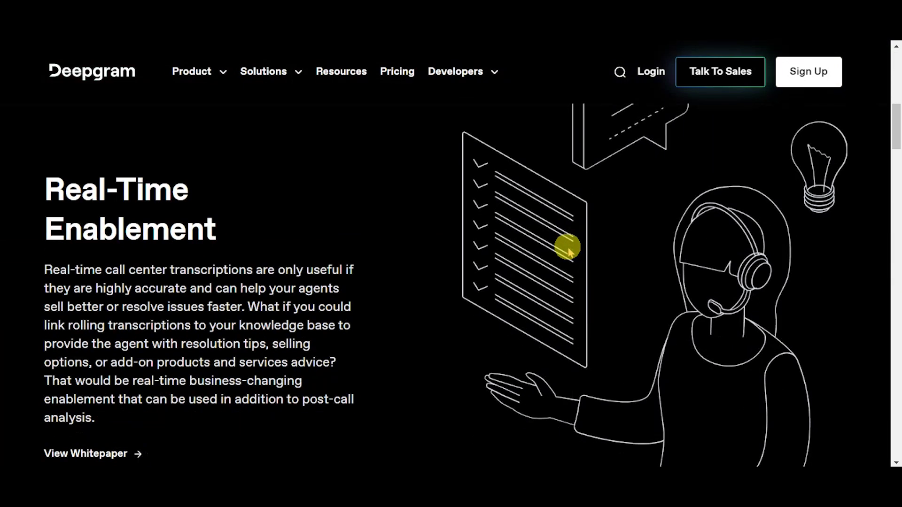
{"action": "scroll", "coordinate": [568, 246], "scroll_direction": "down", "scroll_amount": 1}
{"action": "scroll", "coordinate": [384, 342], "scroll_direction": "down", "scroll_amount": 6}
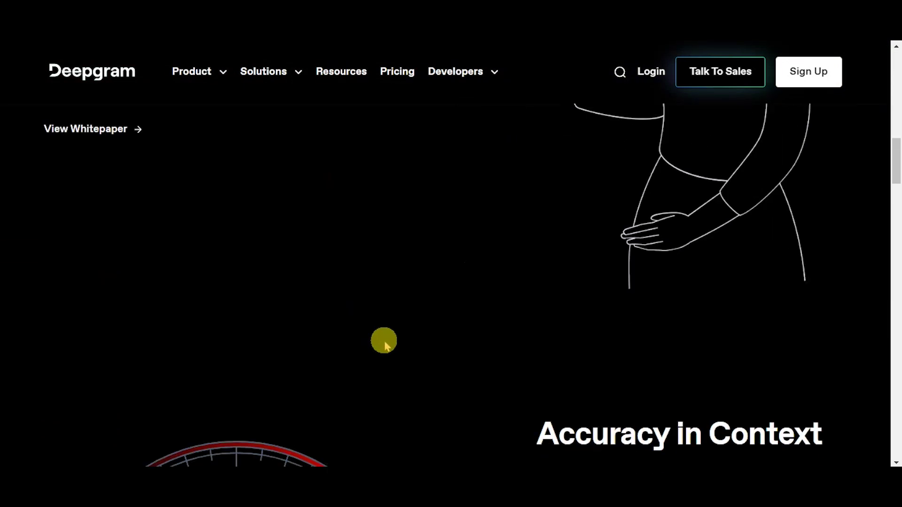
{"action": "scroll", "coordinate": [384, 343], "scroll_direction": "down", "scroll_amount": 3}
{"action": "scroll", "coordinate": [385, 342], "scroll_direction": "down", "scroll_amount": 1}
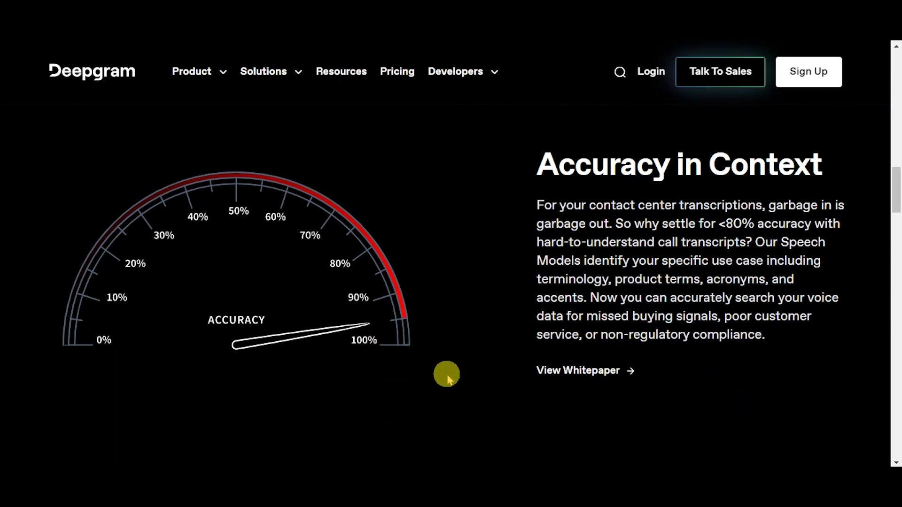
{"action": "scroll", "coordinate": [446, 375], "scroll_direction": "down", "scroll_amount": 6}
{"action": "scroll", "coordinate": [446, 375], "scroll_direction": "down", "scroll_amount": 1}
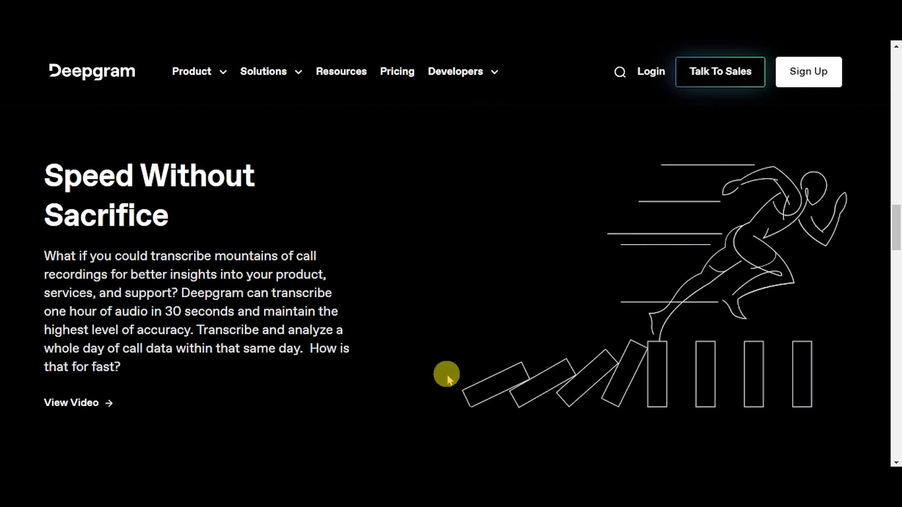
{"action": "scroll", "coordinate": [446, 375], "scroll_direction": "down", "scroll_amount": 2}
{"action": "scroll", "coordinate": [447, 376], "scroll_direction": "down", "scroll_amount": 5}
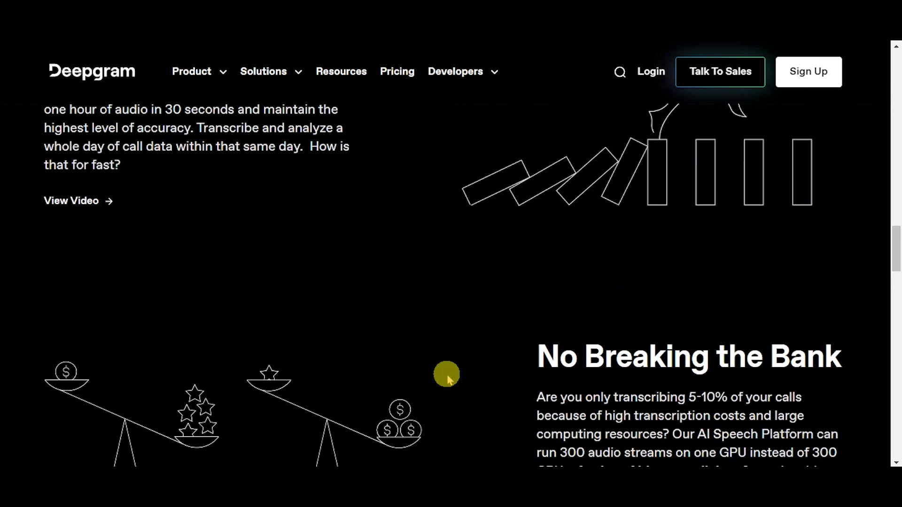
{"action": "scroll", "coordinate": [446, 375], "scroll_direction": "down", "scroll_amount": 3}
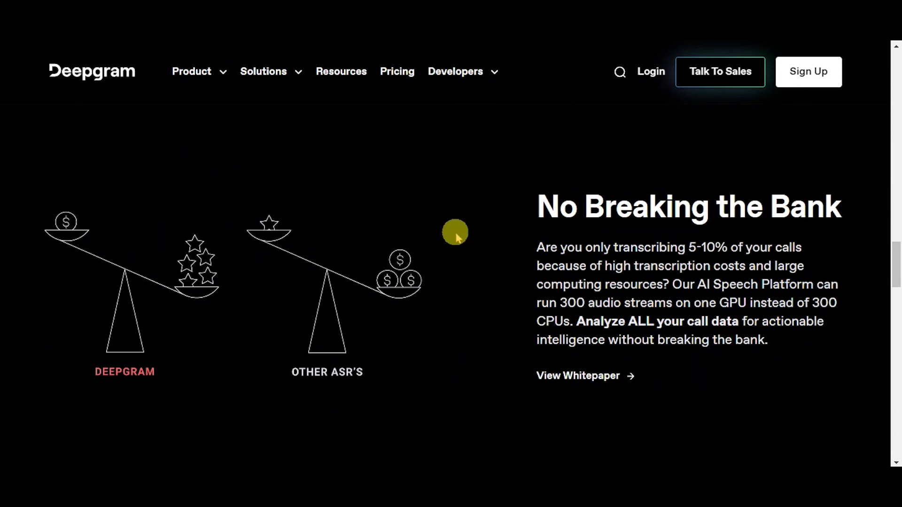
{"action": "scroll", "coordinate": [453, 231], "scroll_direction": "down", "scroll_amount": 5}
{"action": "scroll", "coordinate": [453, 231], "scroll_direction": "down", "scroll_amount": 2}
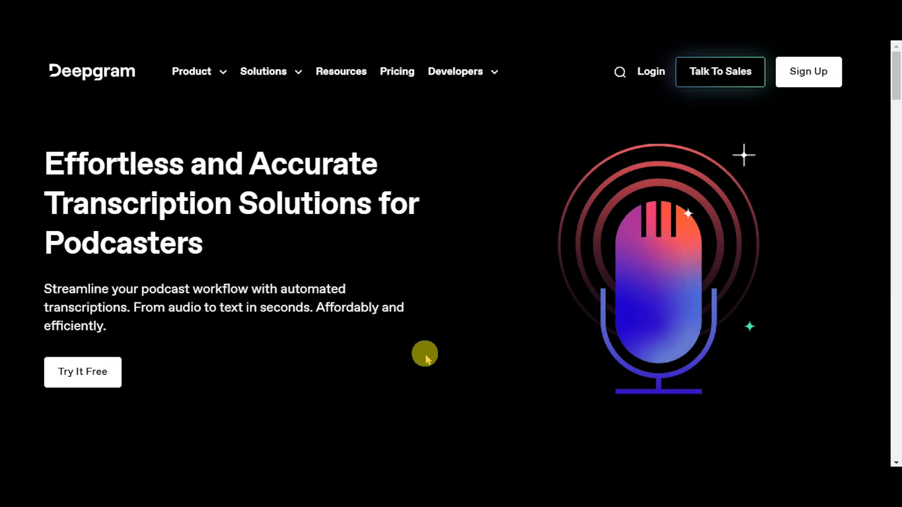
{"action": "scroll", "coordinate": [425, 355], "scroll_direction": "down", "scroll_amount": 5}
{"action": "scroll", "coordinate": [426, 354], "scroll_direction": "down", "scroll_amount": 4}
{"action": "scroll", "coordinate": [425, 354], "scroll_direction": "down", "scroll_amount": 2}
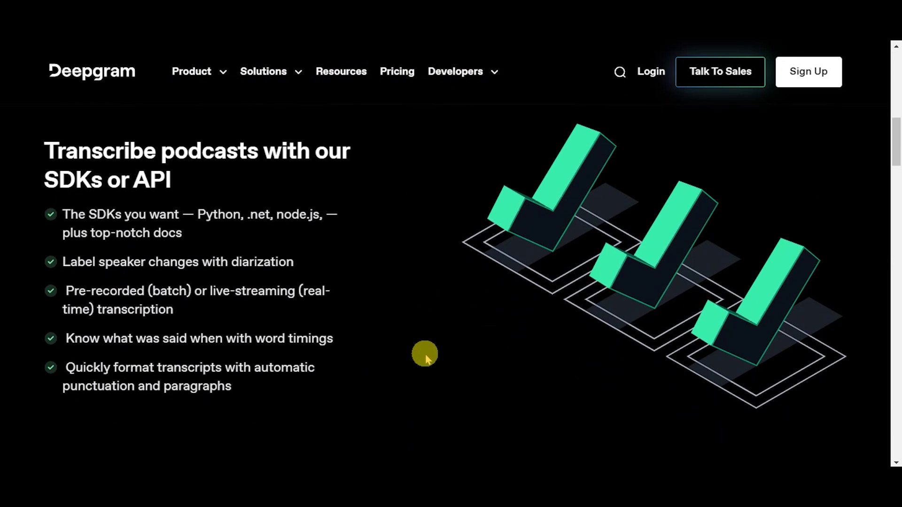
{"action": "scroll", "coordinate": [425, 355], "scroll_direction": "down", "scroll_amount": 5}
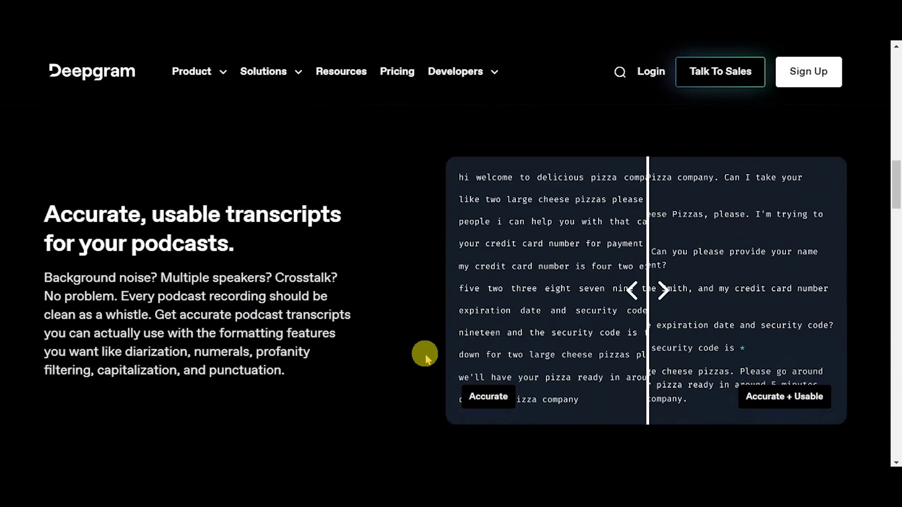
{"action": "scroll", "coordinate": [425, 354], "scroll_direction": "down", "scroll_amount": 2}
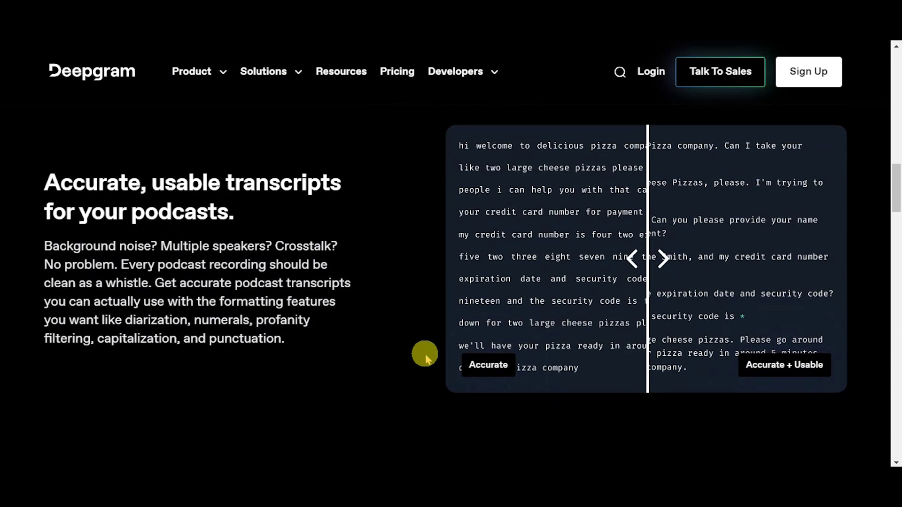
{"action": "scroll", "coordinate": [426, 355], "scroll_direction": "down", "scroll_amount": 6}
{"action": "scroll", "coordinate": [425, 355], "scroll_direction": "down", "scroll_amount": 2}
{"action": "scroll", "coordinate": [425, 355], "scroll_direction": "down", "scroll_amount": 1}
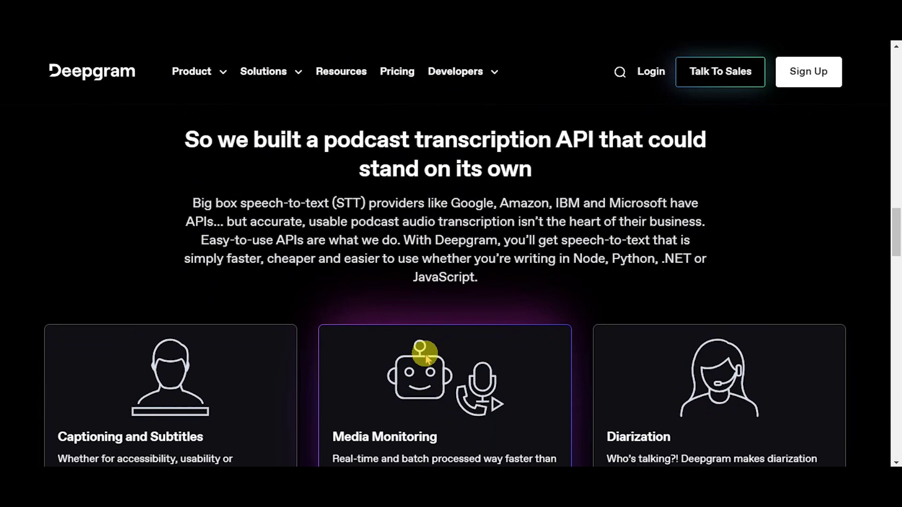
{"action": "scroll", "coordinate": [565, 316], "scroll_direction": "down", "scroll_amount": 5}
{"action": "scroll", "coordinate": [564, 316], "scroll_direction": "down", "scroll_amount": 3}
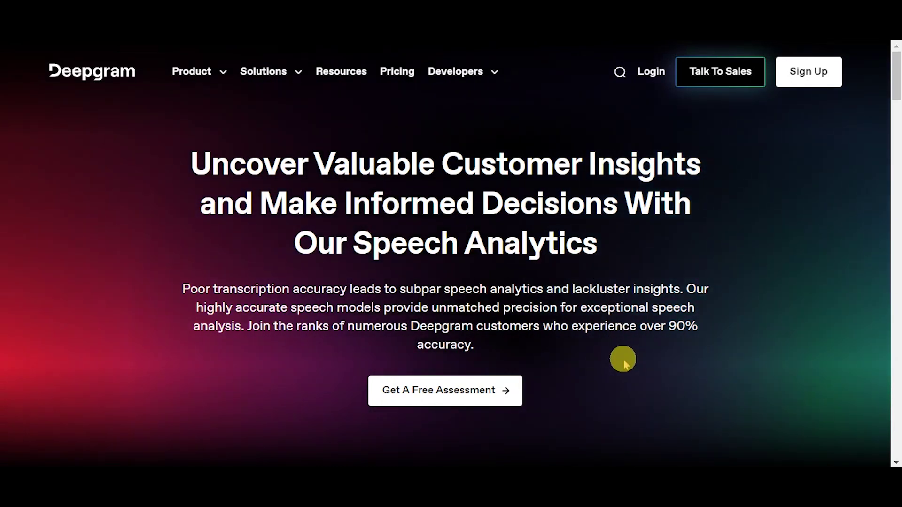
{"action": "scroll", "coordinate": [624, 359], "scroll_direction": "down", "scroll_amount": 5}
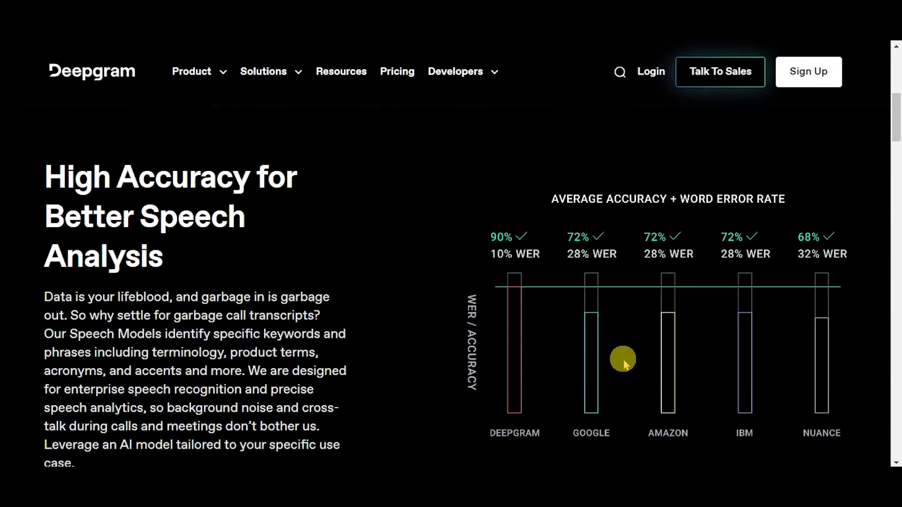
{"action": "scroll", "coordinate": [623, 360], "scroll_direction": "down", "scroll_amount": 2}
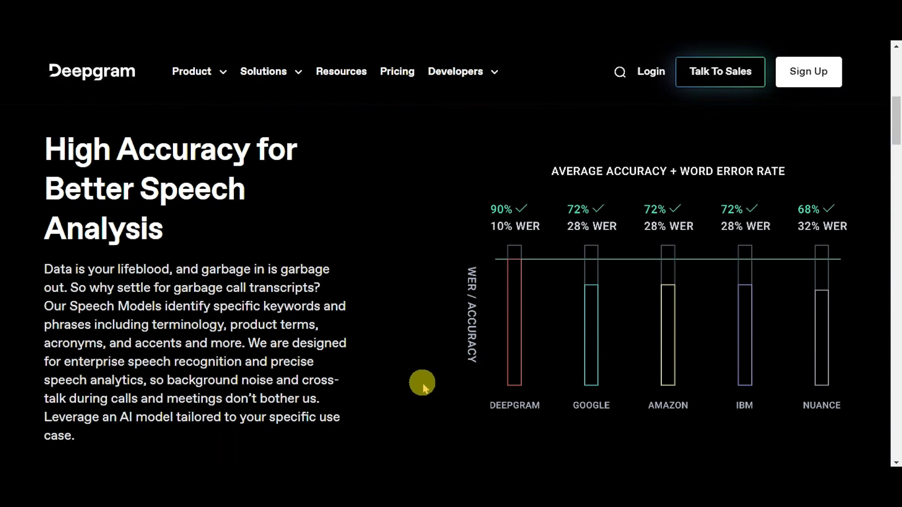
{"action": "scroll", "coordinate": [422, 381], "scroll_direction": "down", "scroll_amount": 5}
{"action": "scroll", "coordinate": [424, 381], "scroll_direction": "down", "scroll_amount": 2}
{"action": "scroll", "coordinate": [422, 384], "scroll_direction": "down", "scroll_amount": 1}
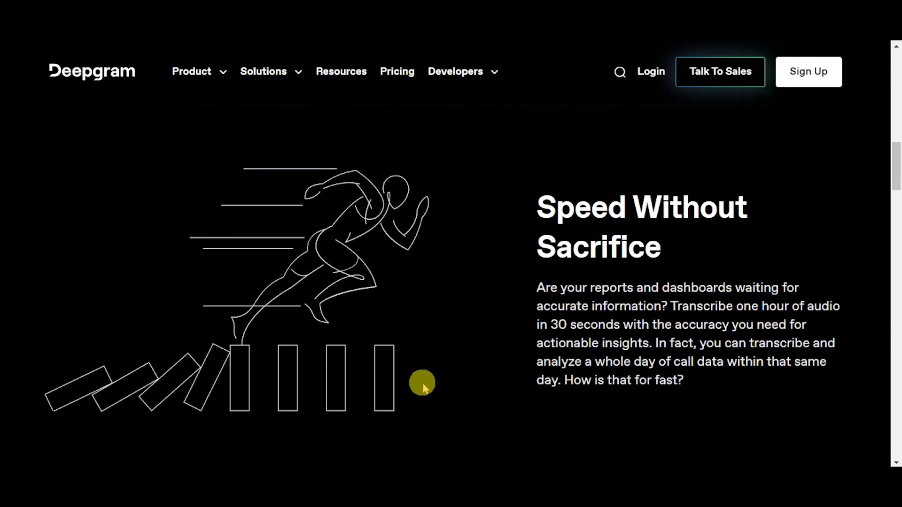
{"action": "scroll", "coordinate": [422, 383], "scroll_direction": "down", "scroll_amount": 5}
{"action": "scroll", "coordinate": [422, 384], "scroll_direction": "down", "scroll_amount": 1}
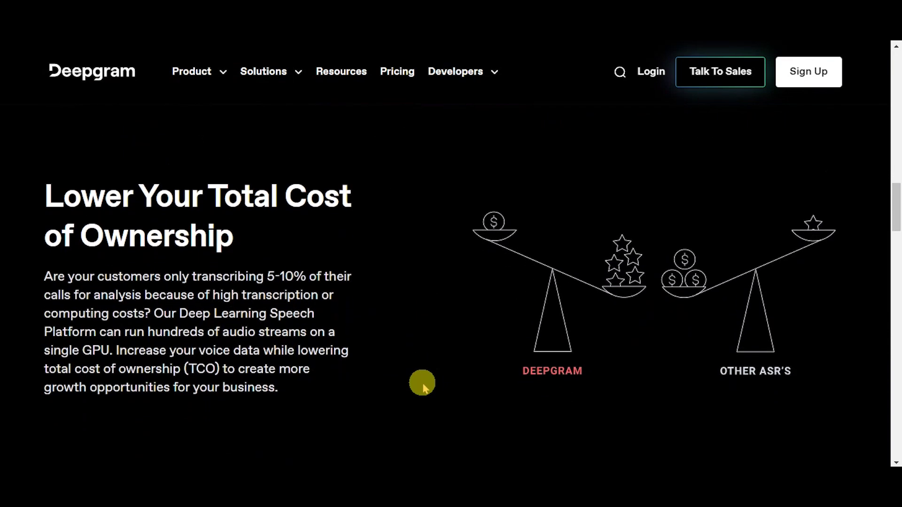
{"action": "scroll", "coordinate": [422, 383], "scroll_direction": "down", "scroll_amount": 5}
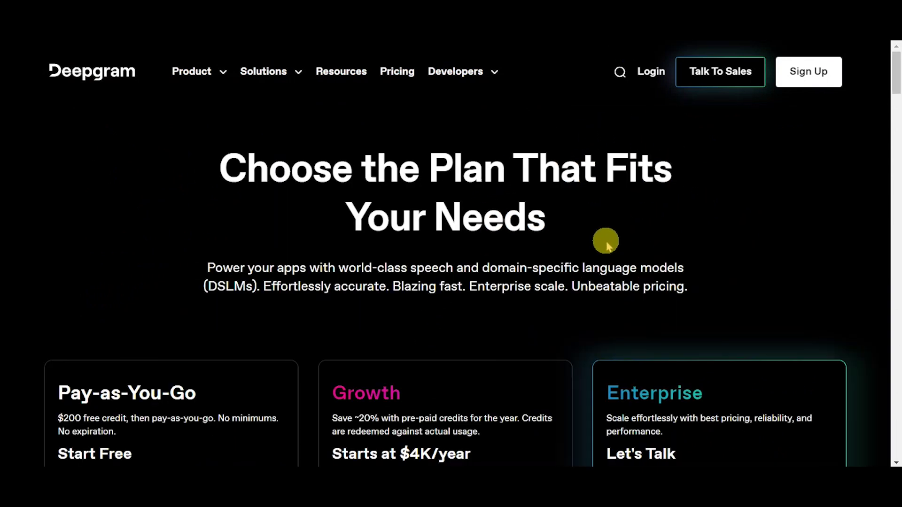
{"action": "scroll", "coordinate": [607, 241], "scroll_direction": "down", "scroll_amount": 3}
{"action": "scroll", "coordinate": [606, 241], "scroll_direction": "down", "scroll_amount": 2}
{"action": "scroll", "coordinate": [606, 241], "scroll_direction": "down", "scroll_amount": 1}
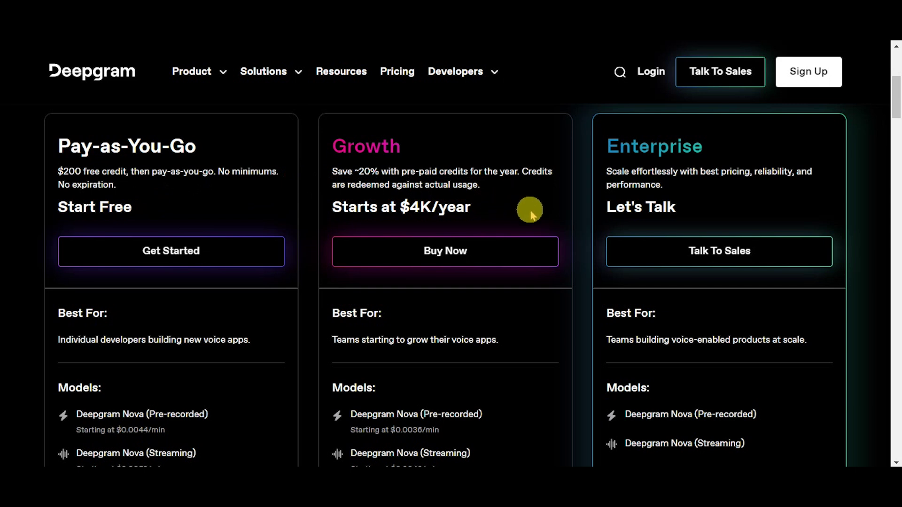
{"action": "scroll", "coordinate": [566, 246], "scroll_direction": "down", "scroll_amount": 5}
{"action": "scroll", "coordinate": [567, 247], "scroll_direction": "down", "scroll_amount": 3}
{"action": "scroll", "coordinate": [566, 246], "scroll_direction": "down", "scroll_amount": 3}
{"action": "scroll", "coordinate": [567, 245], "scroll_direction": "down", "scroll_amount": 5}
{"action": "scroll", "coordinate": [567, 246], "scroll_direction": "down", "scroll_amount": 5}
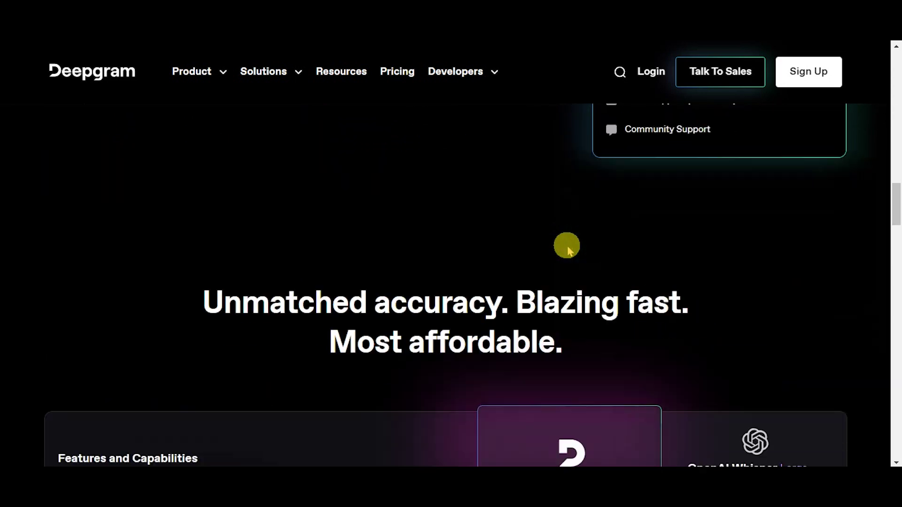
{"action": "scroll", "coordinate": [567, 247], "scroll_direction": "down", "scroll_amount": 4}
{"action": "scroll", "coordinate": [567, 246], "scroll_direction": "down", "scroll_amount": 3}
{"action": "scroll", "coordinate": [567, 246], "scroll_direction": "down", "scroll_amount": 3}
{"action": "scroll", "coordinate": [566, 246], "scroll_direction": "down", "scroll_amount": 5}
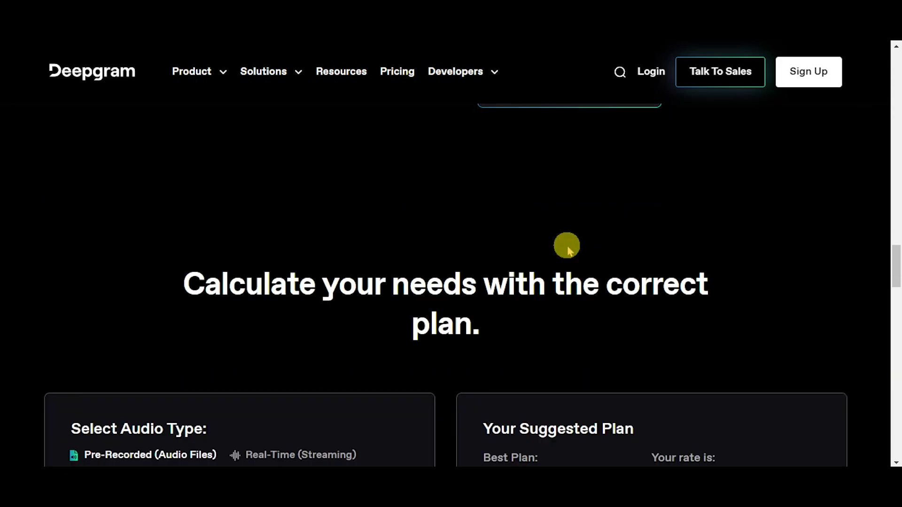
{"action": "scroll", "coordinate": [567, 247], "scroll_direction": "down", "scroll_amount": 4}
{"action": "scroll", "coordinate": [567, 246], "scroll_direction": "down", "scroll_amount": 3}
{"action": "scroll", "coordinate": [567, 246], "scroll_direction": "down", "scroll_amount": 3}
{"action": "scroll", "coordinate": [566, 246], "scroll_direction": "down", "scroll_amount": 5}
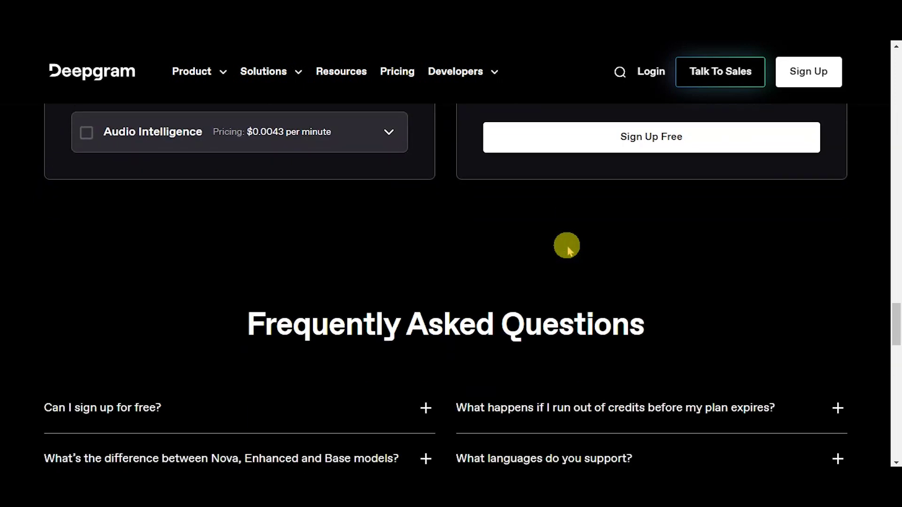
{"action": "scroll", "coordinate": [566, 246], "scroll_direction": "down", "scroll_amount": 4}
{"action": "scroll", "coordinate": [567, 246], "scroll_direction": "down", "scroll_amount": 4}
{"action": "scroll", "coordinate": [567, 247], "scroll_direction": "down", "scroll_amount": 5}
{"action": "scroll", "coordinate": [567, 247], "scroll_direction": "down", "scroll_amount": 3}
{"action": "scroll", "coordinate": [567, 246], "scroll_direction": "down", "scroll_amount": 3}
{"action": "scroll", "coordinate": [567, 246], "scroll_direction": "down", "scroll_amount": 4}
{"action": "scroll", "coordinate": [567, 246], "scroll_direction": "down", "scroll_amount": 1}
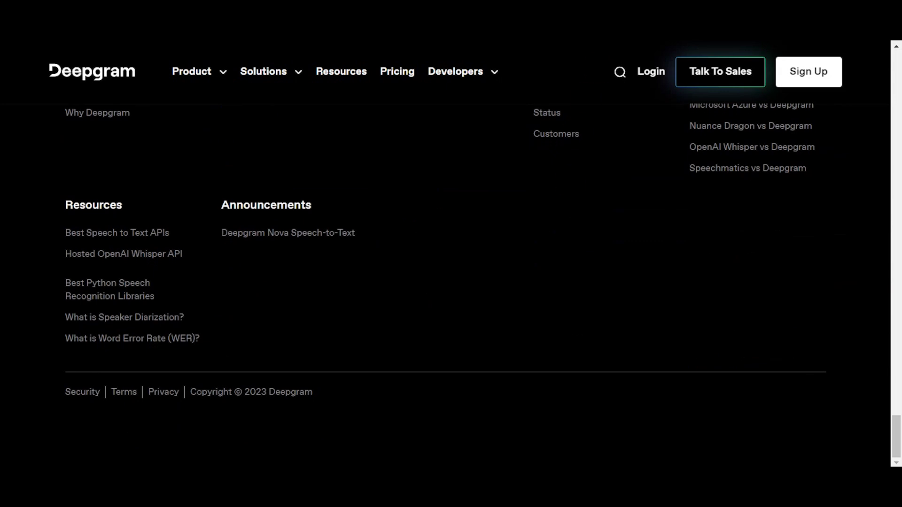
Jump back to the top of the homepage with the Language AI models headline
{"action": "key", "text": "Home"}
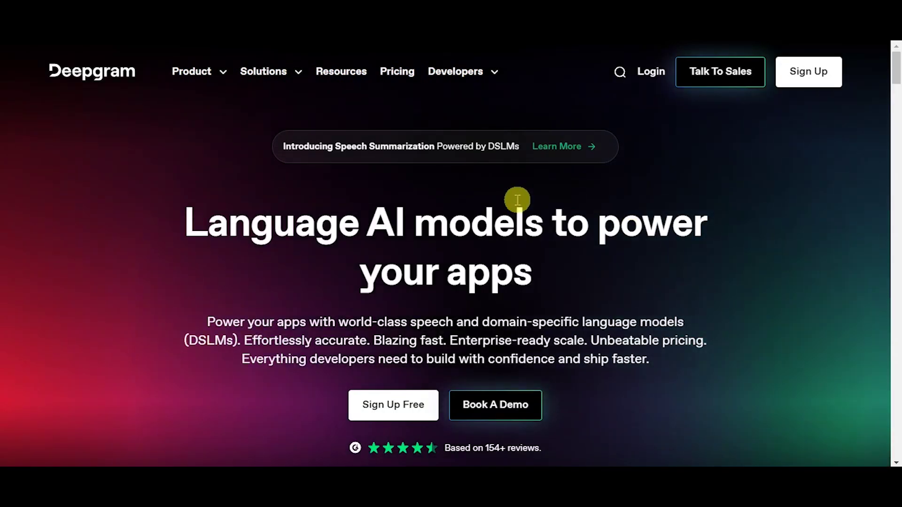